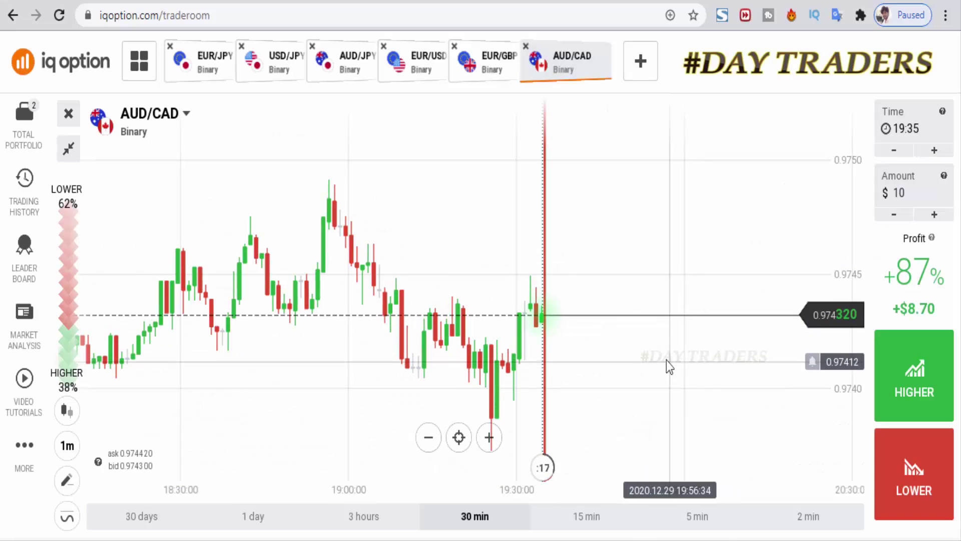
- Zoom the AUD/CAD chart and place a $10 HIGHER trade with 19:35 expiry
{"action": "scroll", "coordinate": [667, 358], "scroll_direction": "down", "scroll_amount": 2}
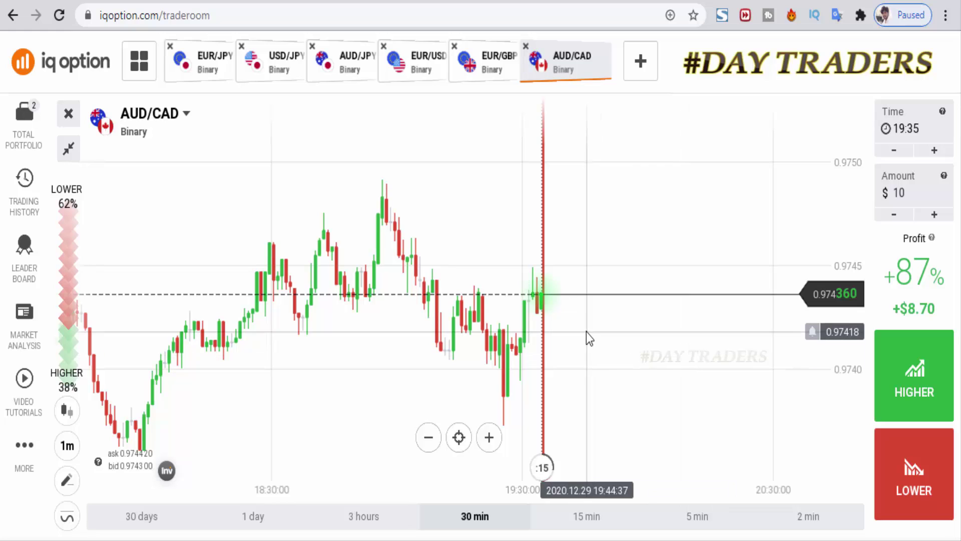
{"action": "scroll", "coordinate": [668, 336], "scroll_direction": "up", "scroll_amount": 2}
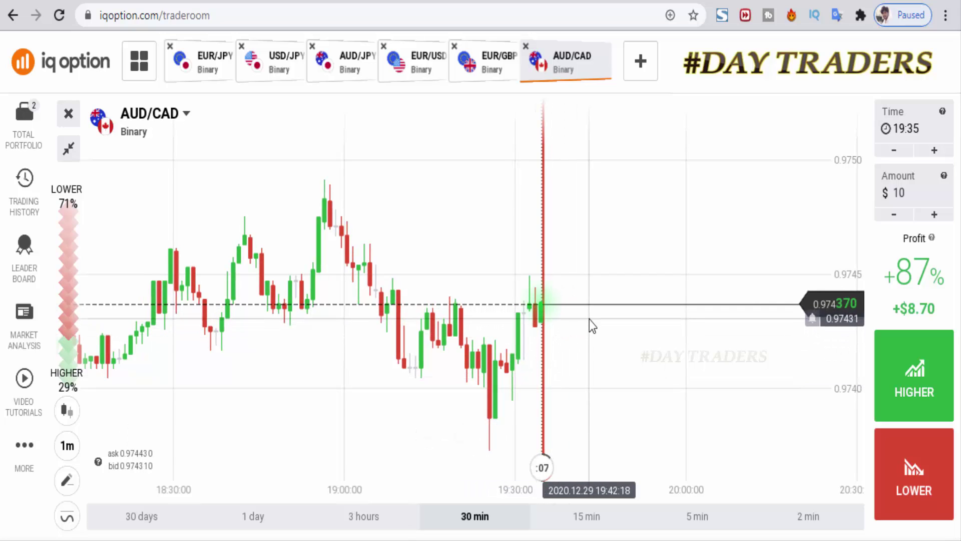
{"action": "scroll", "coordinate": [631, 314], "scroll_direction": "up", "scroll_amount": 1}
{"action": "scroll", "coordinate": [630, 313], "scroll_direction": "up", "scroll_amount": 1}
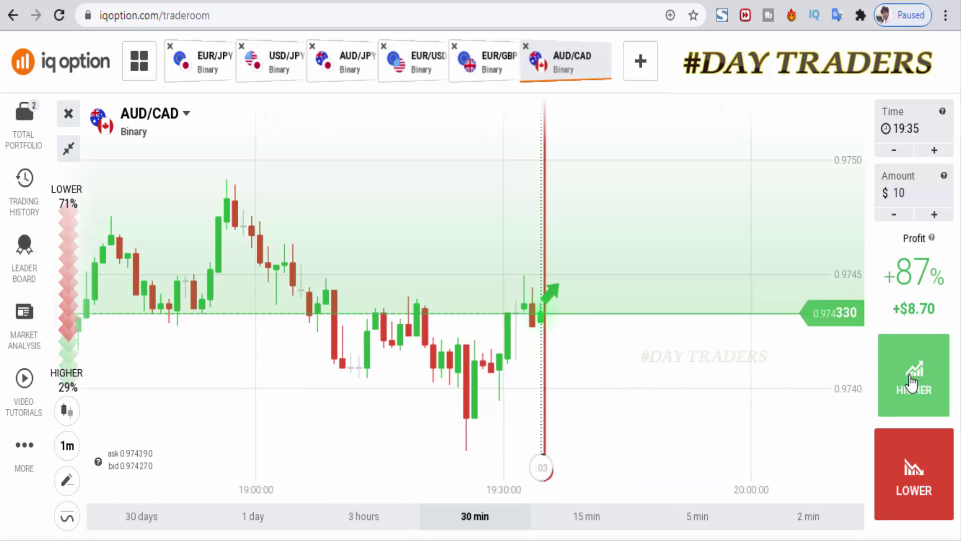
{"action": "left_click", "coordinate": [914, 380]}
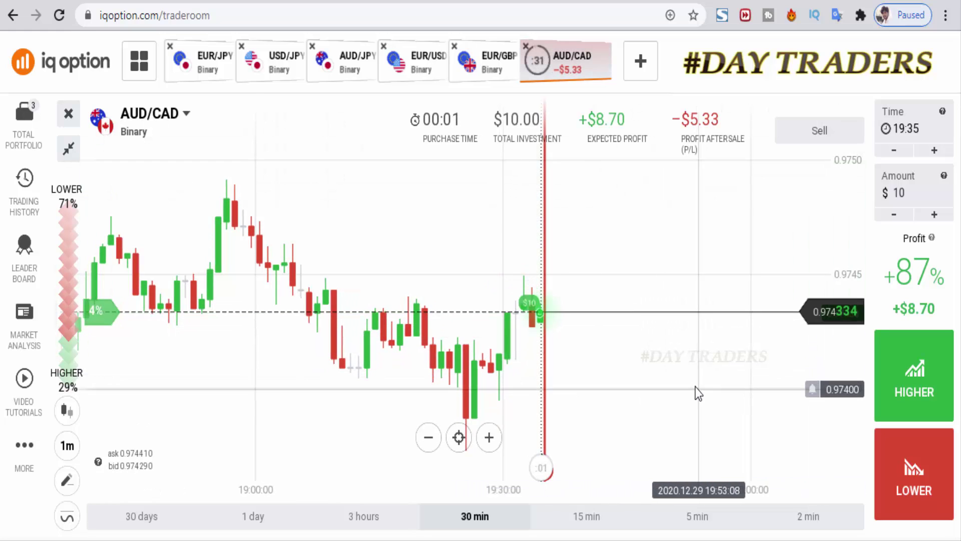
- Draw two parallel red downward trendlines and a near-horizontal red line on AUD/CAD
{"action": "scroll", "coordinate": [705, 386], "scroll_direction": "down", "scroll_amount": 1}
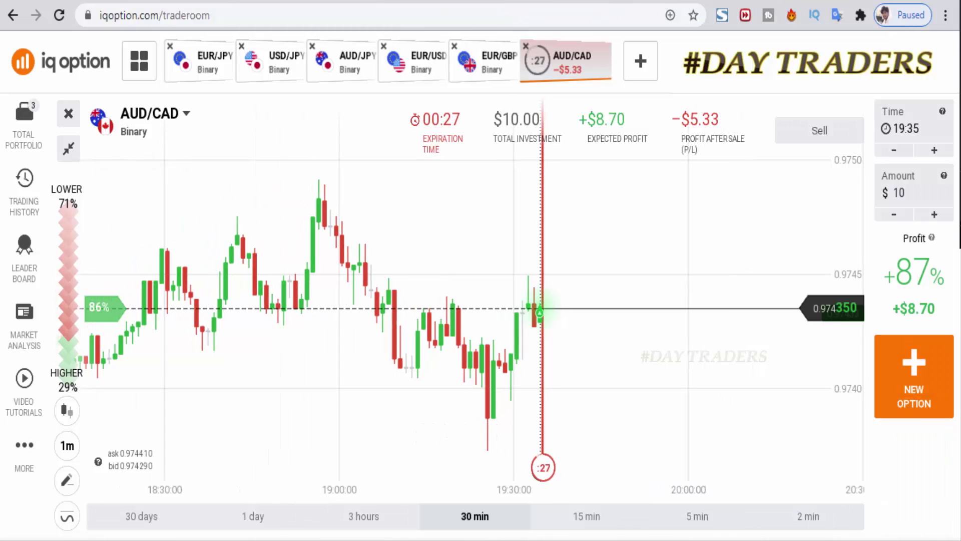
{"action": "mouse_move", "coordinate": [298, 175]}
{"action": "left_mouse_down"}
{"action": "mouse_move", "coordinate": [637, 423]}
{"action": "mouse_move", "coordinate": [687, 471]}
{"action": "left_mouse_up"}
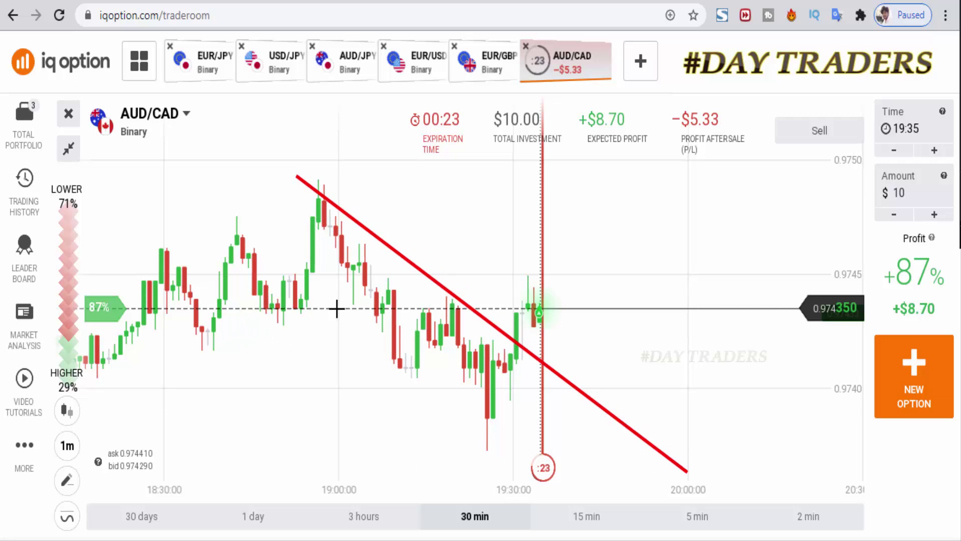
{"action": "mouse_move", "coordinate": [226, 209]}
{"action": "left_mouse_down"}
{"action": "mouse_move", "coordinate": [571, 526]}
{"action": "mouse_move", "coordinate": [489, 463]}
{"action": "mouse_move", "coordinate": [487, 444]}
{"action": "left_mouse_up"}
{"action": "left_click_drag", "start_coordinate": [250, 313], "coordinate": [728, 339]}
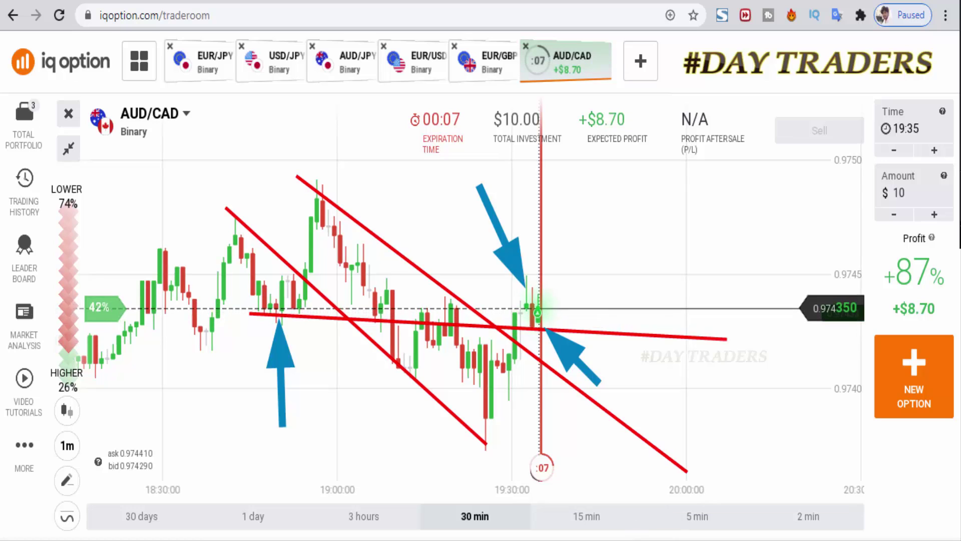
- Let the AUD/CAD trade close at +$8.70, then move to the EUR/GBP chart
{"action": "scroll", "coordinate": [716, 375], "scroll_direction": "up", "scroll_amount": 1}
{"action": "scroll", "coordinate": [691, 412], "scroll_direction": "up", "scroll_amount": 3}
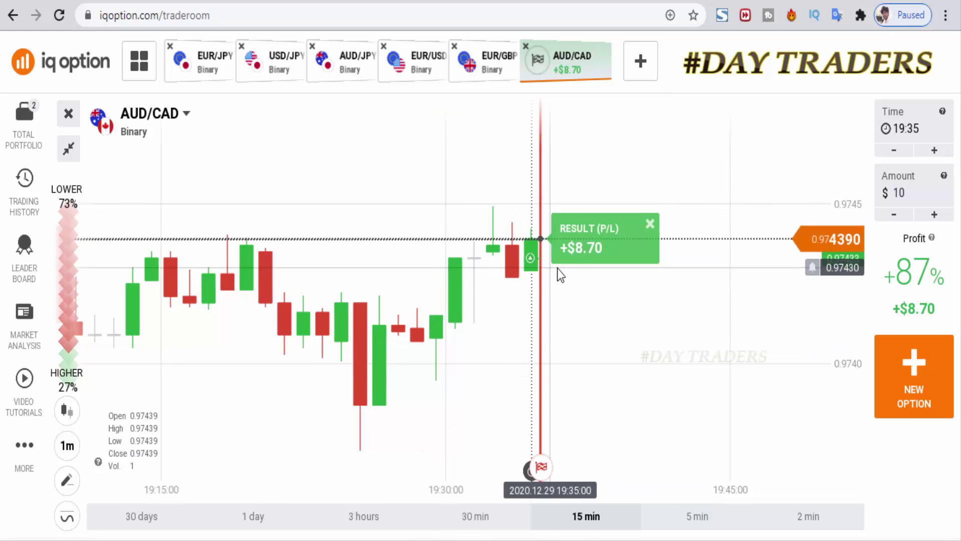
{"action": "left_click", "coordinate": [494, 64]}
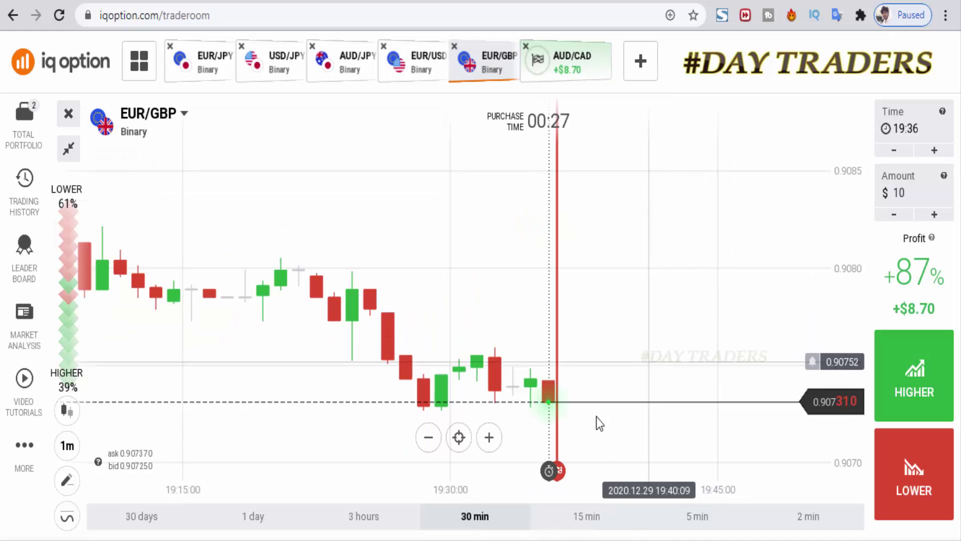
- Place a $10 HIGHER trade on EUR/GBP and zoom the chart while it runs
{"action": "left_click", "coordinate": [905, 386]}
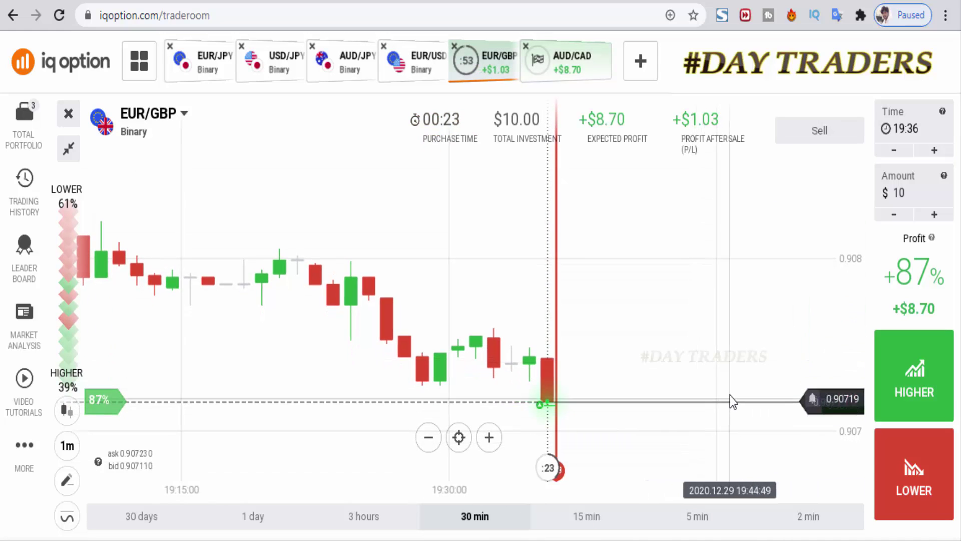
{"action": "scroll", "coordinate": [739, 333], "scroll_direction": "down", "scroll_amount": 2}
{"action": "mouse_move", "coordinate": [542, 380]}
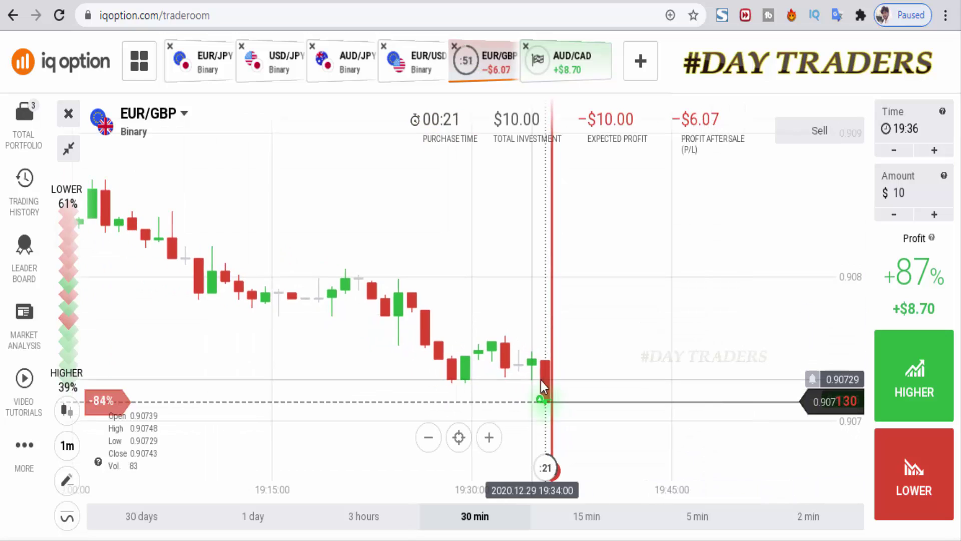
{"action": "scroll", "coordinate": [667, 344], "scroll_direction": "down", "scroll_amount": 2}
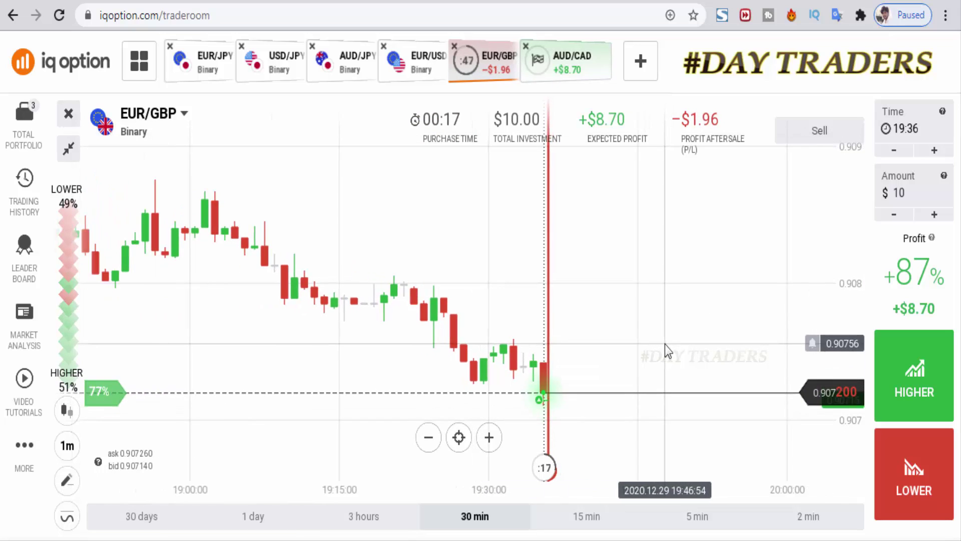
{"action": "scroll", "coordinate": [665, 344], "scroll_direction": "up", "scroll_amount": 2}
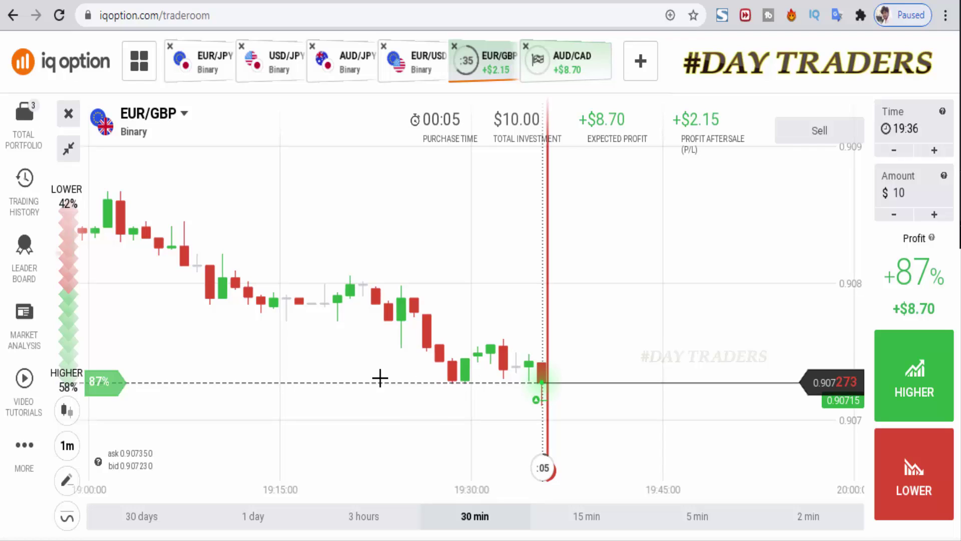
- Mark EUR/GBP with a red support line, two blue arrows and a red downtrend line, then go to EUR/USD
{"action": "left_click_drag", "start_coordinate": [615, 386], "coordinate": [656, 382]}
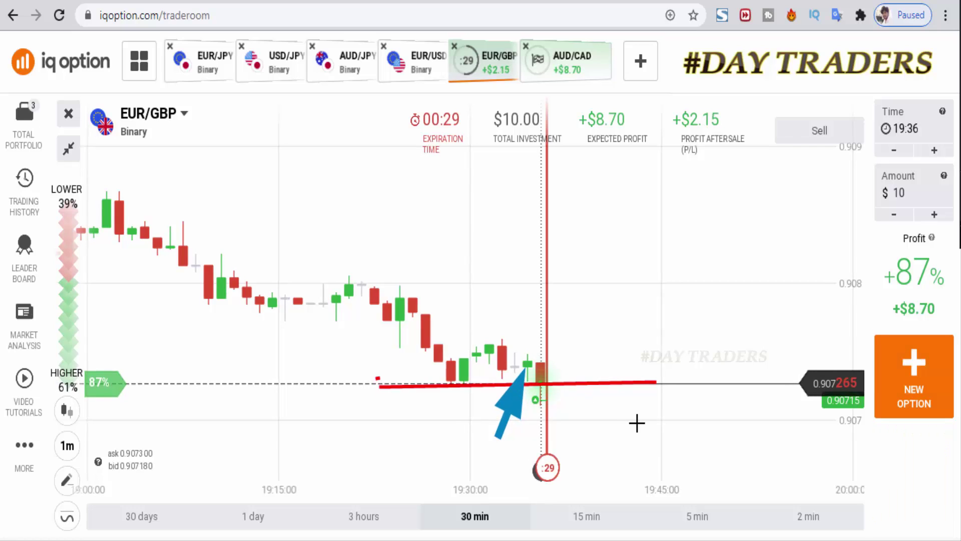
{"action": "left_click_drag", "start_coordinate": [577, 272], "coordinate": [543, 364]}
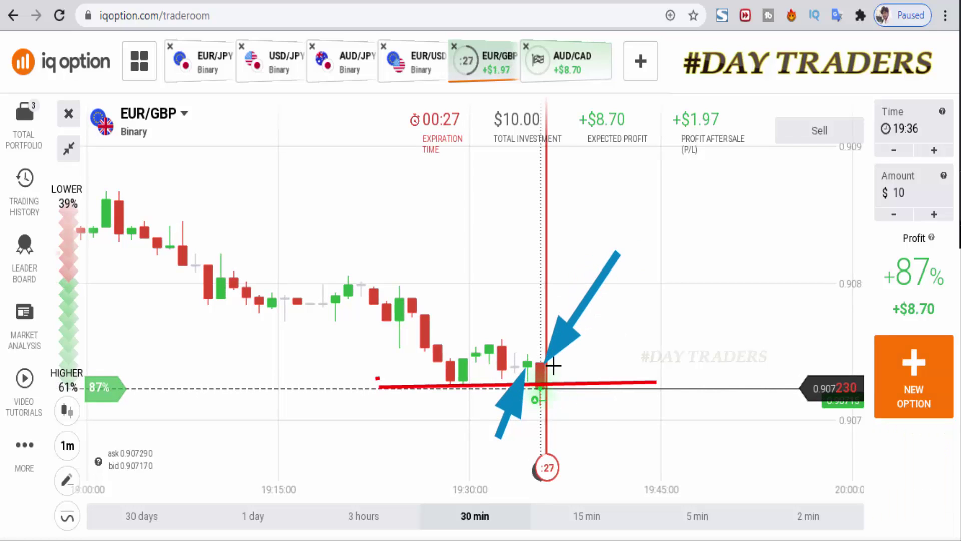
{"action": "left_click_drag", "start_coordinate": [236, 133], "coordinate": [443, 293]}
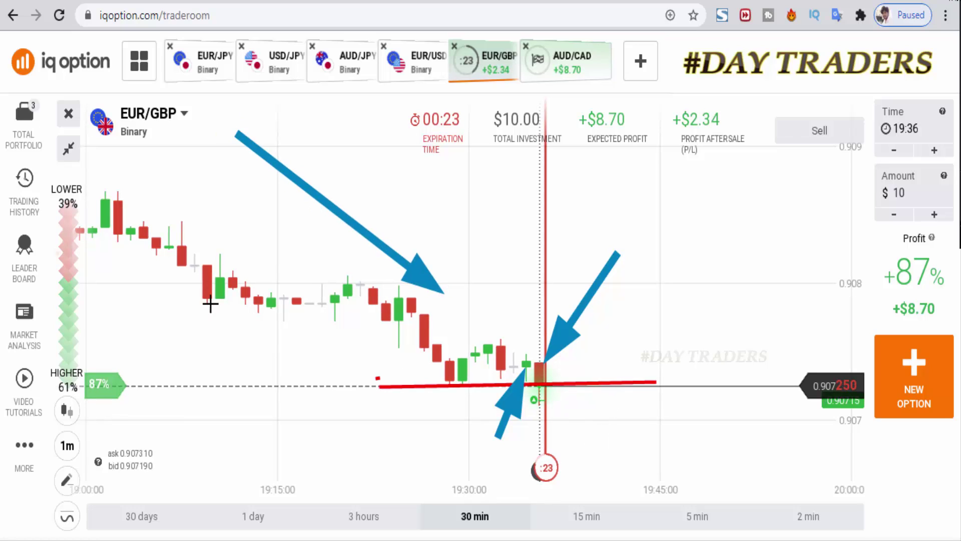
{"action": "mouse_move", "coordinate": [154, 286]}
{"action": "left_mouse_down"}
{"action": "mouse_move", "coordinate": [537, 423]}
{"action": "mouse_move", "coordinate": [607, 425]}
{"action": "mouse_move", "coordinate": [584, 425]}
{"action": "mouse_move", "coordinate": [596, 423]}
{"action": "left_mouse_up"}
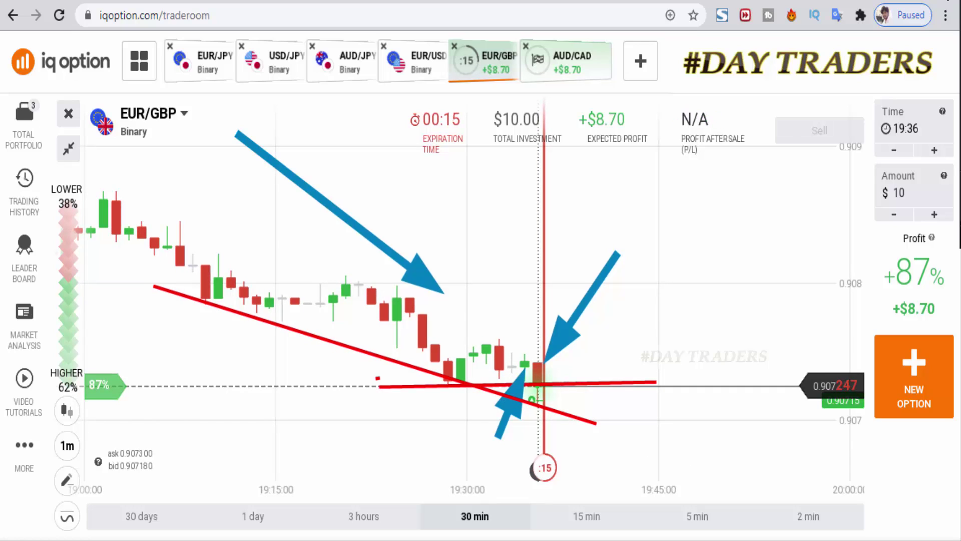
{"action": "scroll", "coordinate": [727, 368], "scroll_direction": "up", "scroll_amount": 3}
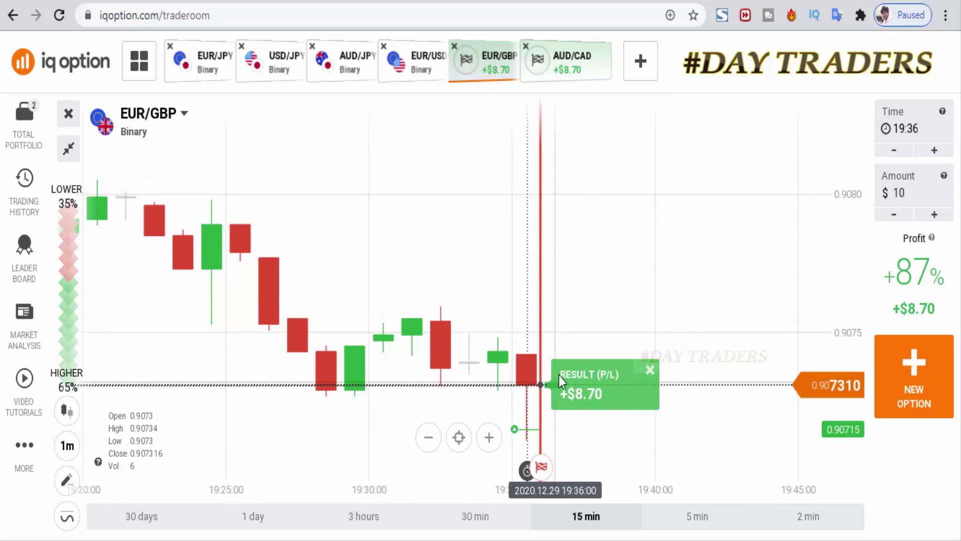
{"action": "left_click", "coordinate": [415, 77]}
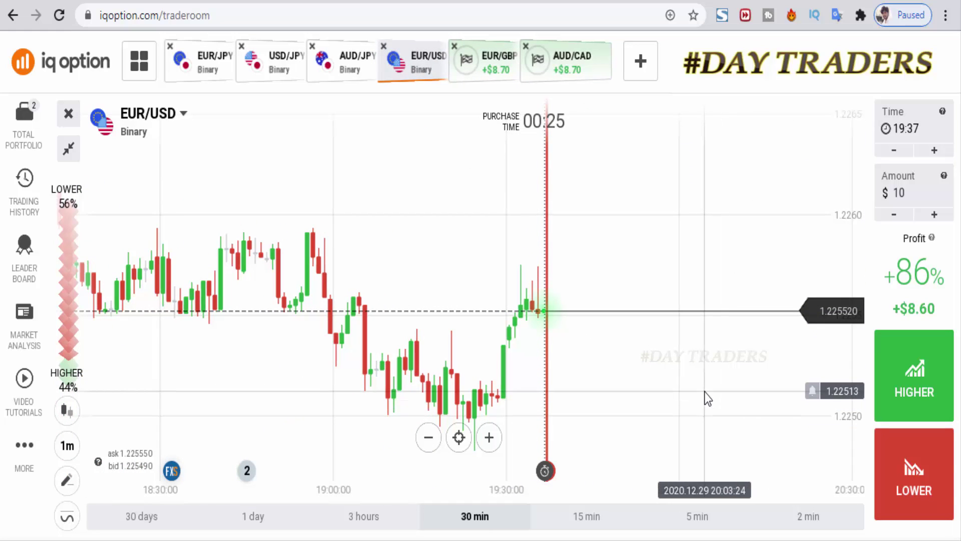
- Place a $10 HIGHER trade on EUR/USD and zoom the chart
{"action": "left_click", "coordinate": [893, 392]}
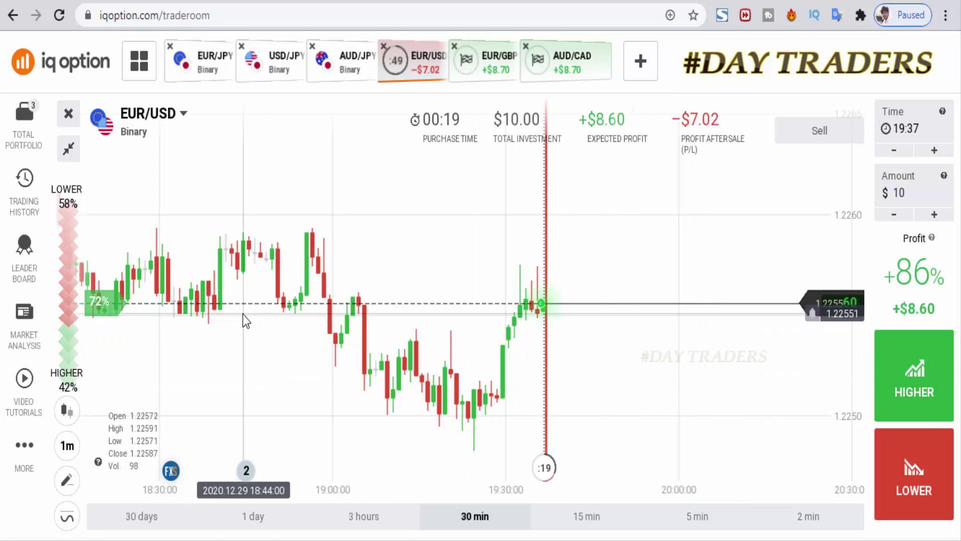
{"action": "scroll", "coordinate": [761, 386], "scroll_direction": "down", "scroll_amount": 2}
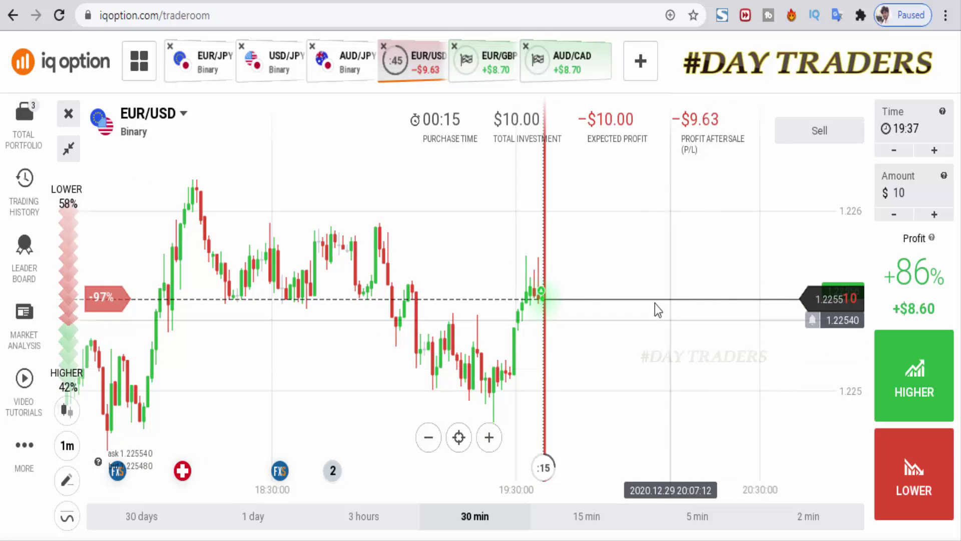
{"action": "scroll", "coordinate": [729, 354], "scroll_direction": "up", "scroll_amount": 1}
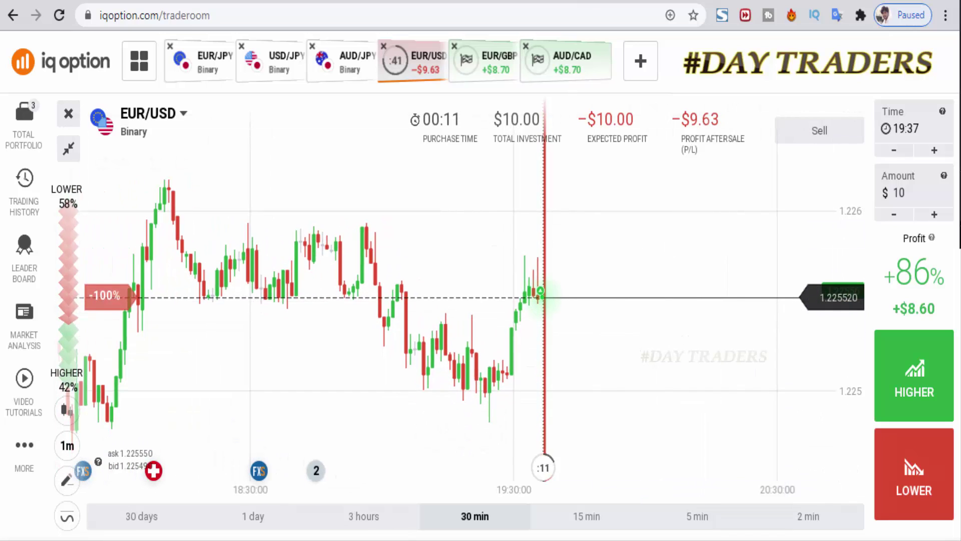
- Draw a red horizontal support line and three blue arrows toward the latest candle and support
{"action": "left_click_drag", "start_coordinate": [180, 301], "coordinate": [656, 300]}
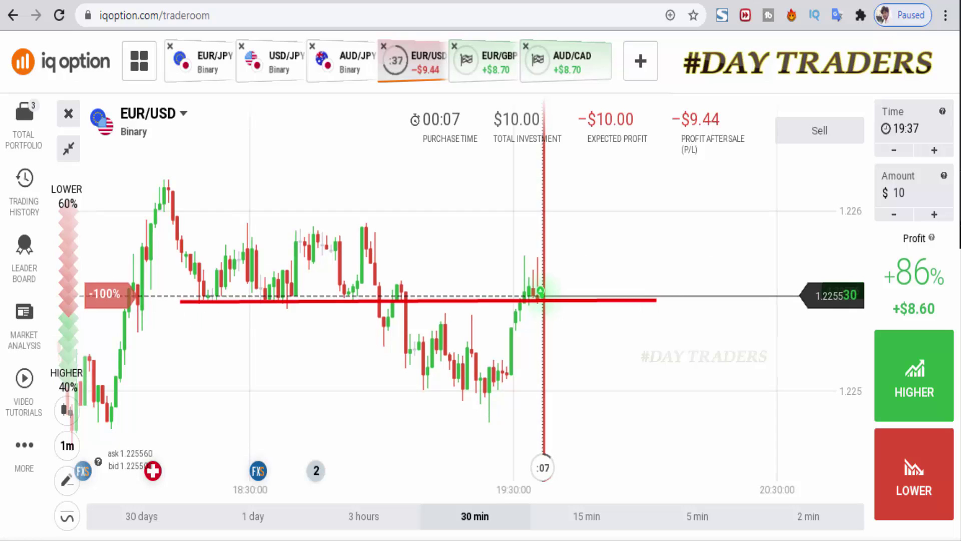
{"action": "left_click_drag", "start_coordinate": [642, 248], "coordinate": [541, 266]}
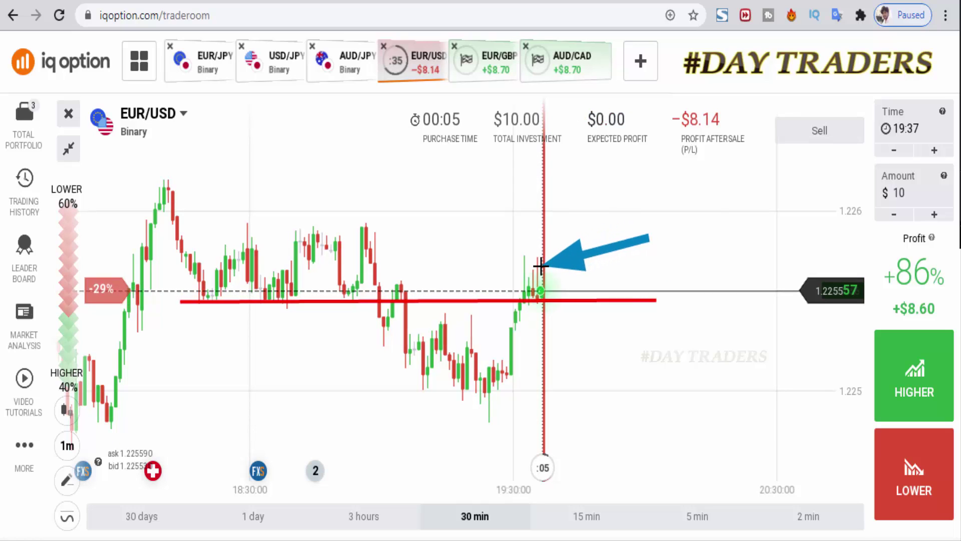
{"action": "left_click_drag", "start_coordinate": [589, 359], "coordinate": [544, 311]}
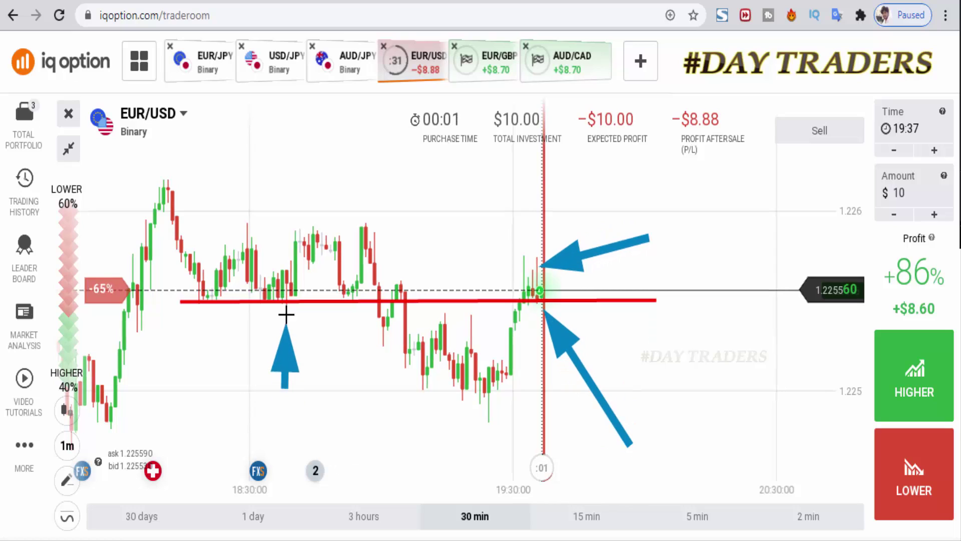
{"action": "left_click_drag", "start_coordinate": [217, 381], "coordinate": [217, 327]}
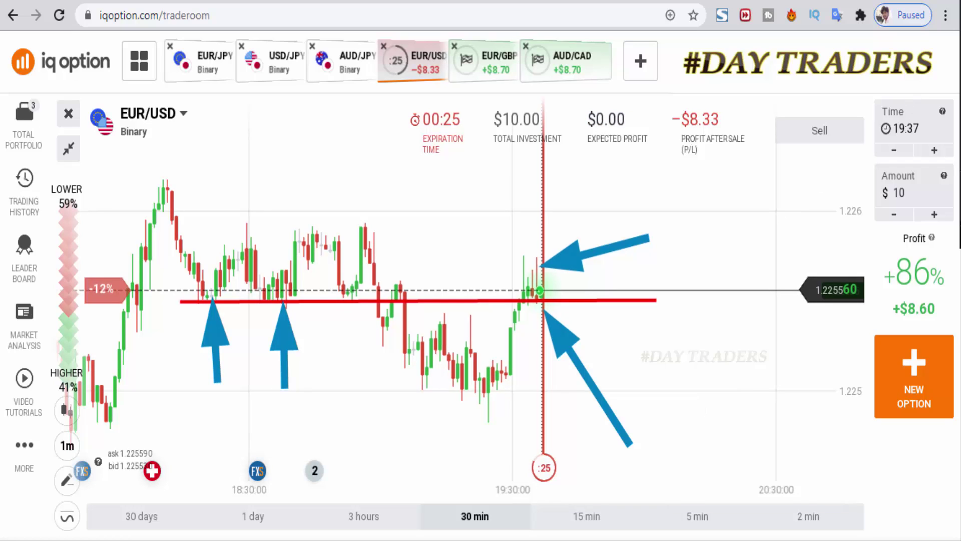
- Add a red diagonal trendline and circle the latest candle, then clear all markings as the trade closes at +$8.60
{"action": "left_click_drag", "start_coordinate": [324, 193], "coordinate": [585, 409]}
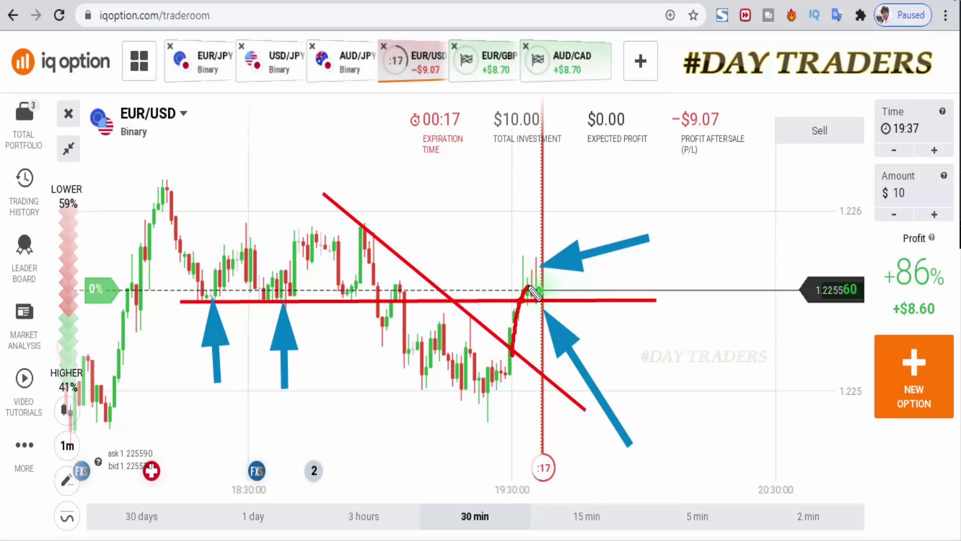
{"action": "left_click_drag", "start_coordinate": [547, 329], "coordinate": [554, 373]}
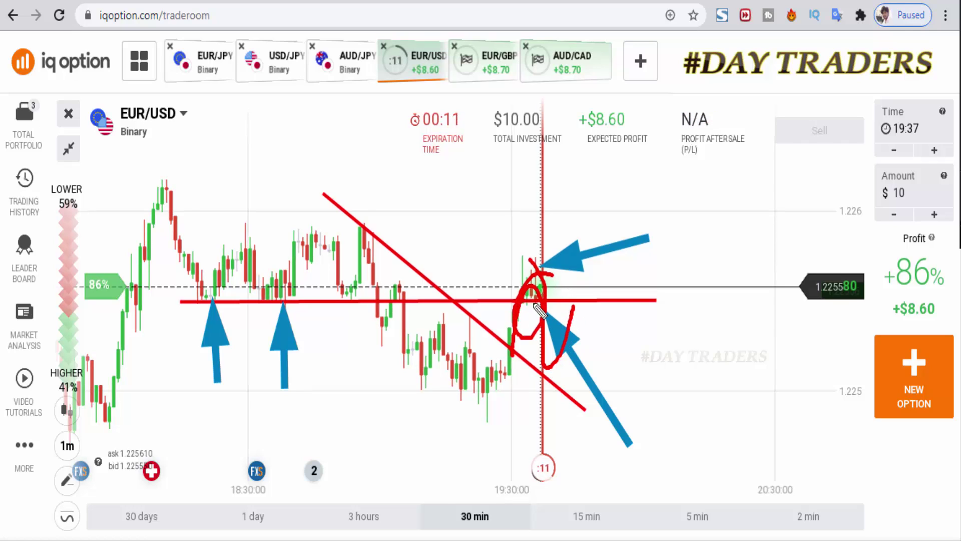
{"action": "left_click_drag", "start_coordinate": [531, 251], "coordinate": [543, 258]}
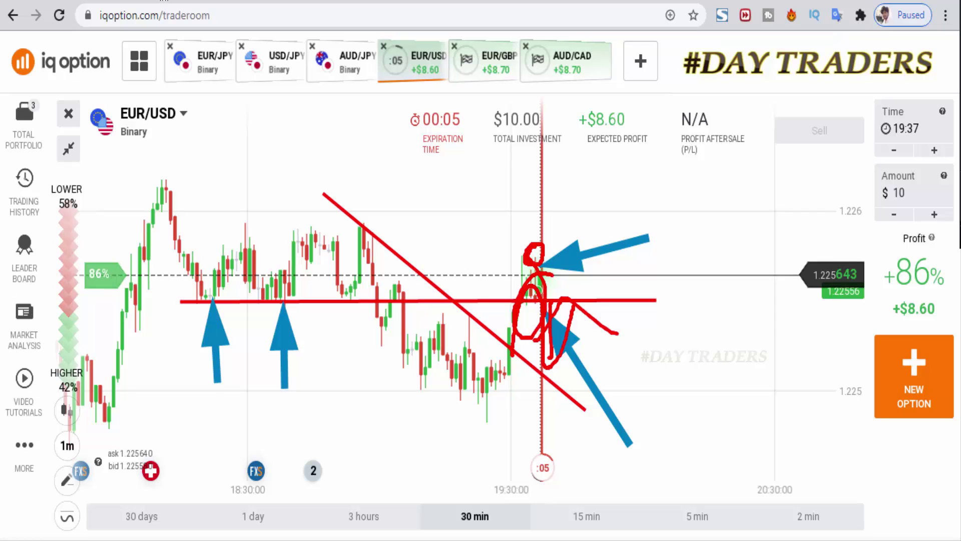
{"action": "key", "text": "Escape"}
{"action": "scroll", "coordinate": [665, 386], "scroll_direction": "up", "scroll_amount": 3}
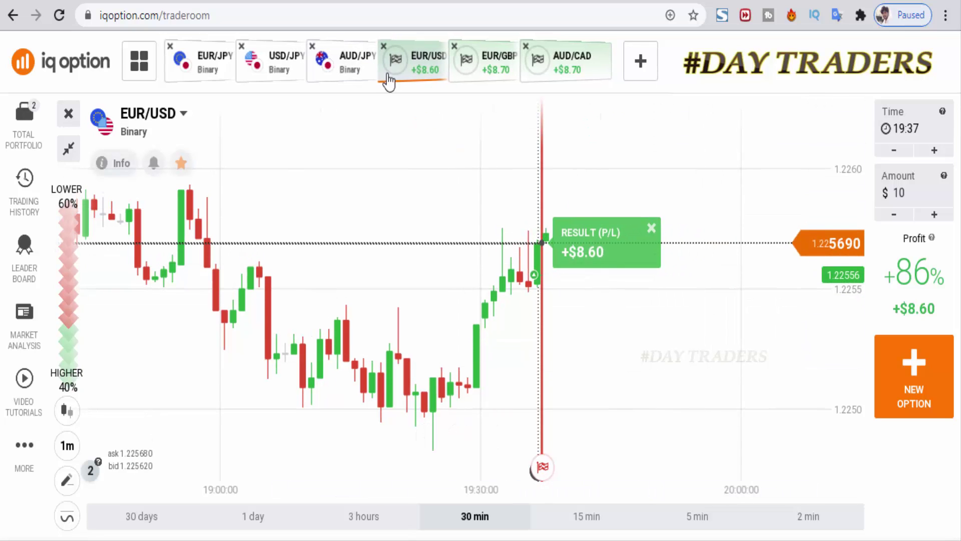
- Switch to AUD/JPY, zoom out, and draw a rising trend line
{"action": "left_click", "coordinate": [353, 67]}
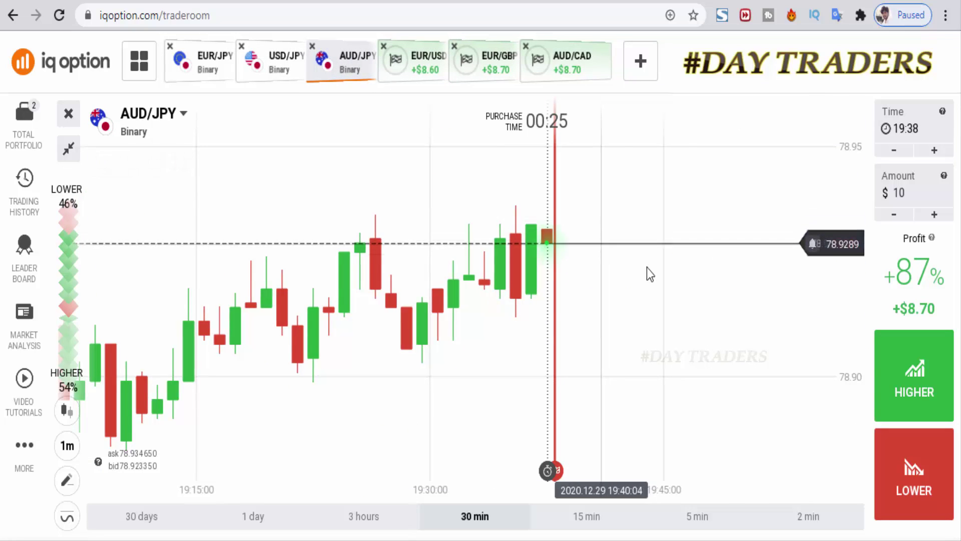
{"action": "scroll", "coordinate": [525, 391], "scroll_direction": "down", "scroll_amount": 3}
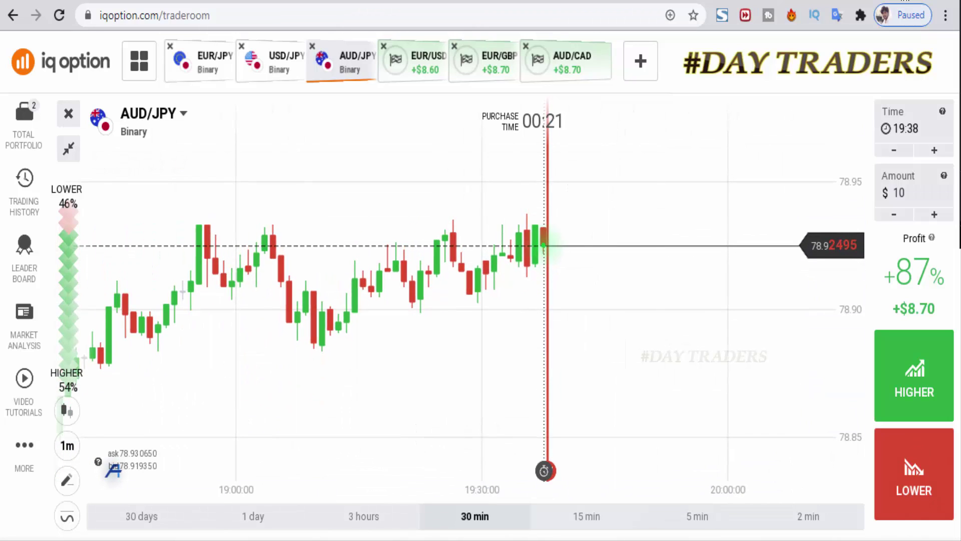
{"action": "left_click_drag", "start_coordinate": [302, 353], "coordinate": [725, 204]}
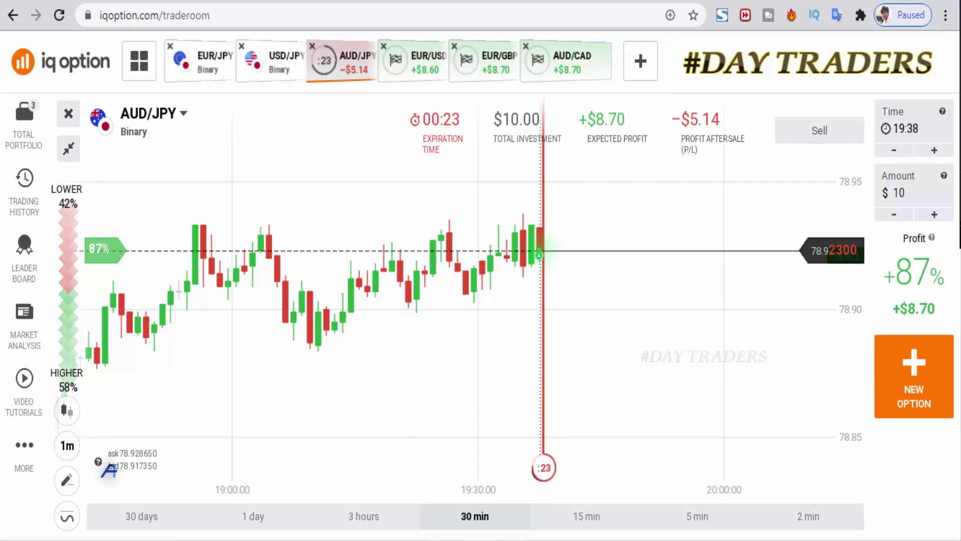
- Draw red lower and upper channel lines plus a price zigzag, then clear them once the trade closes at +$8.70
{"action": "left_click_drag", "start_coordinate": [306, 345], "coordinate": [636, 234]}
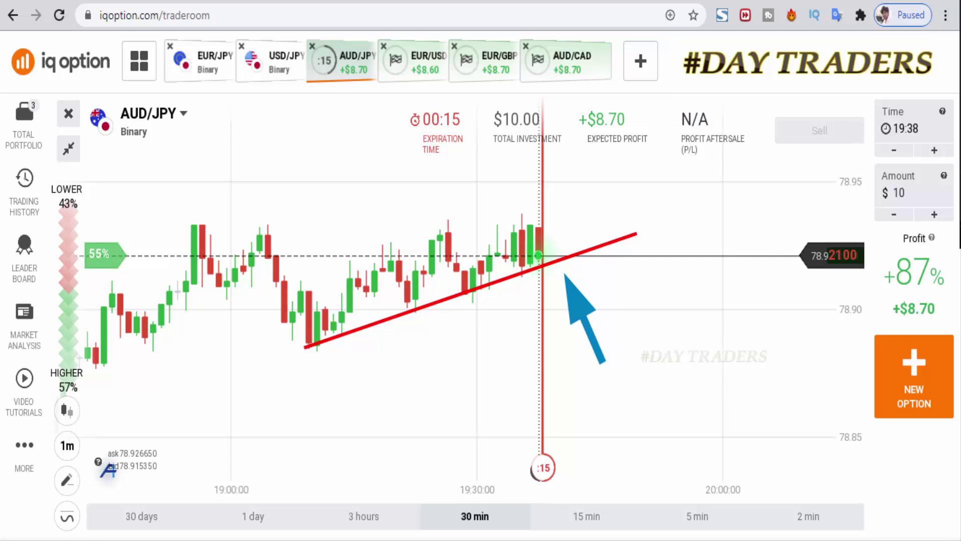
{"action": "mouse_move", "coordinate": [250, 318]}
{"action": "left_mouse_down"}
{"action": "mouse_move", "coordinate": [618, 189]}
{"action": "mouse_move", "coordinate": [610, 149]}
{"action": "left_mouse_up"}
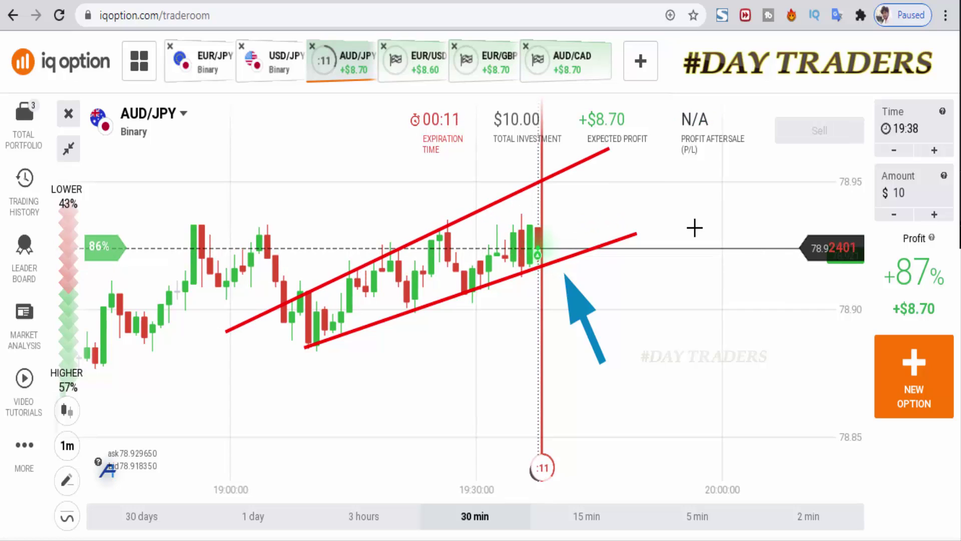
{"action": "mouse_move", "coordinate": [319, 344]}
{"action": "left_mouse_down"}
{"action": "mouse_move", "coordinate": [372, 257]}
{"action": "mouse_move", "coordinate": [413, 303]}
{"action": "mouse_move", "coordinate": [437, 228]}
{"action": "mouse_move", "coordinate": [465, 290]}
{"action": "mouse_move", "coordinate": [515, 223]}
{"action": "mouse_move", "coordinate": [534, 252]}
{"action": "mouse_move", "coordinate": [560, 165]}
{"action": "mouse_move", "coordinate": [599, 253]}
{"action": "left_mouse_up"}
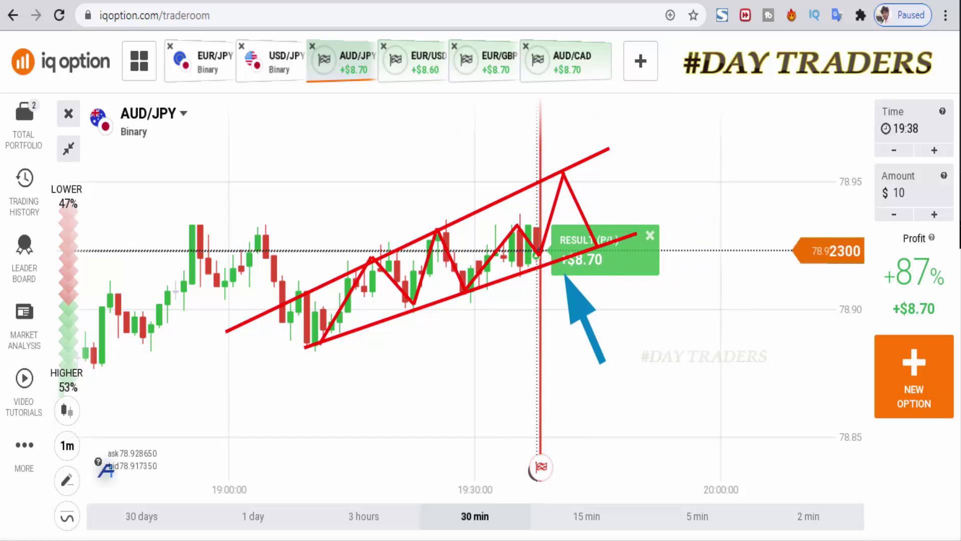
{"action": "key", "text": "Escape"}
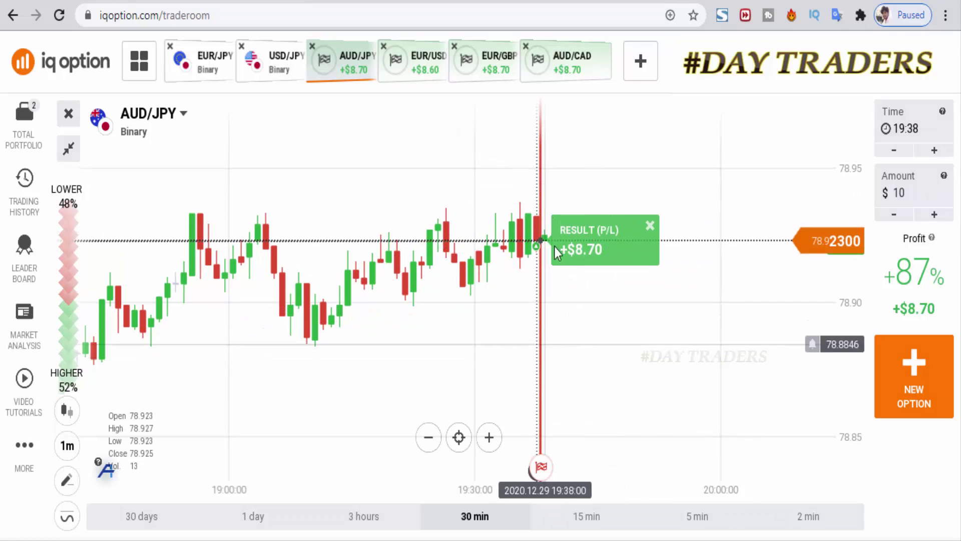
- Go via USD/JPY to EUR/JPY, zoom in, and place a $10 HIGHER trade
{"action": "left_click", "coordinate": [281, 74]}
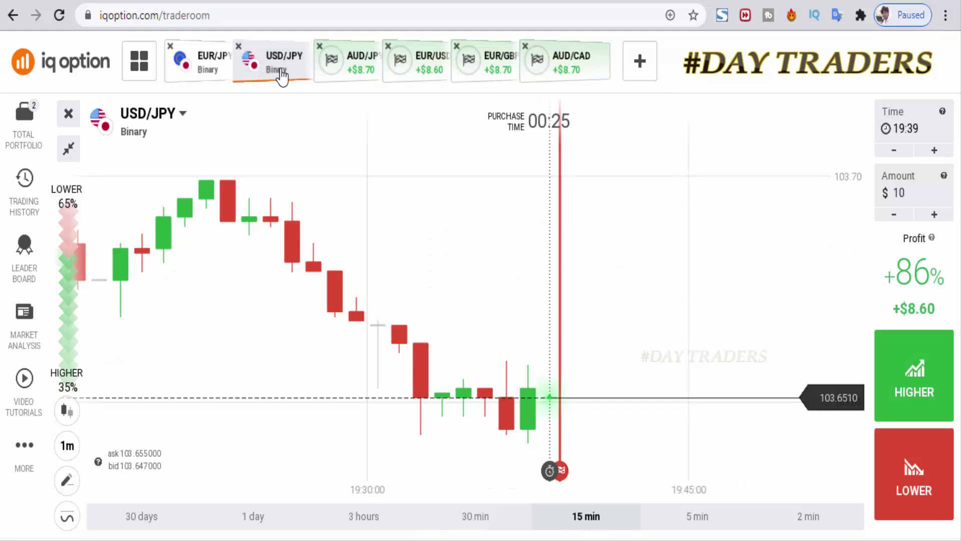
{"action": "scroll", "coordinate": [686, 415], "scroll_direction": "down", "scroll_amount": 3}
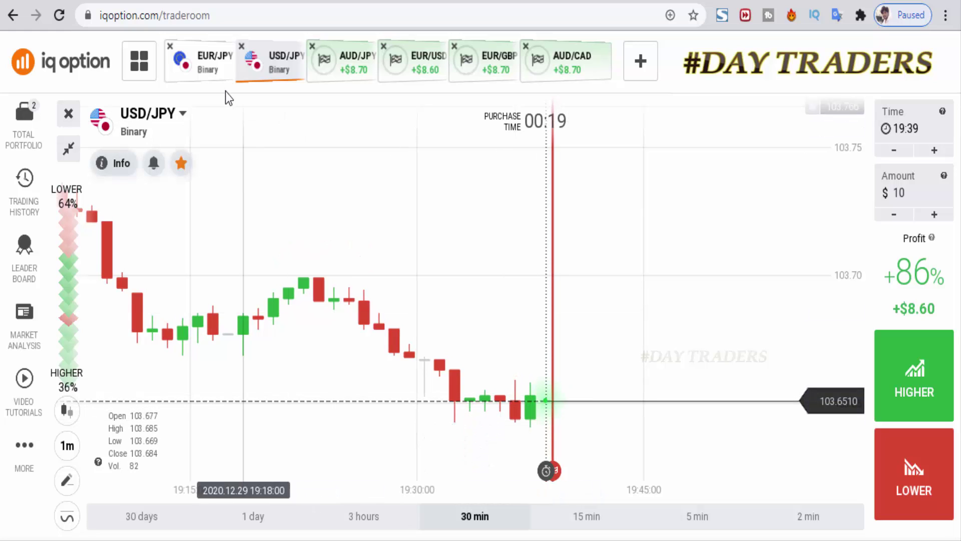
{"action": "left_click", "coordinate": [215, 70]}
{"action": "scroll", "coordinate": [760, 419], "scroll_direction": "up", "scroll_amount": 2}
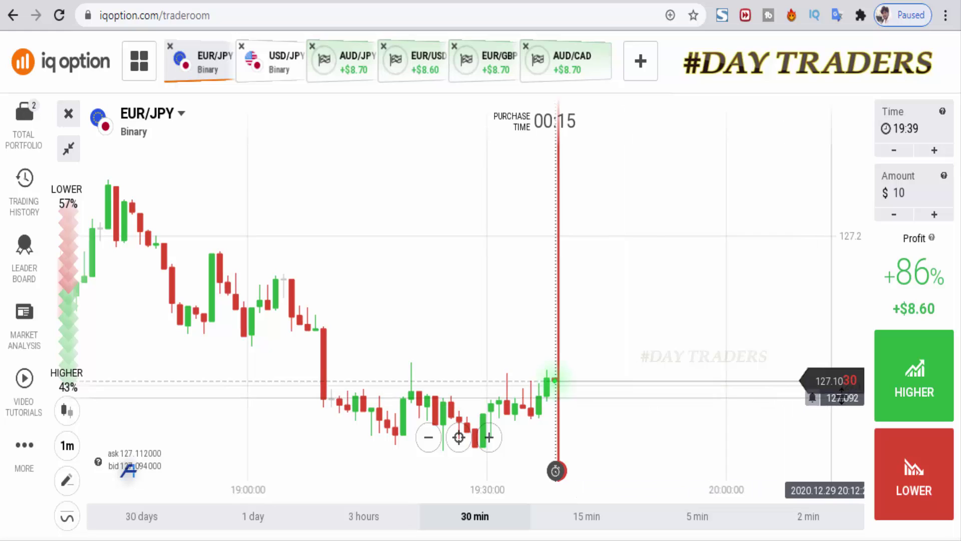
{"action": "left_click", "coordinate": [919, 394]}
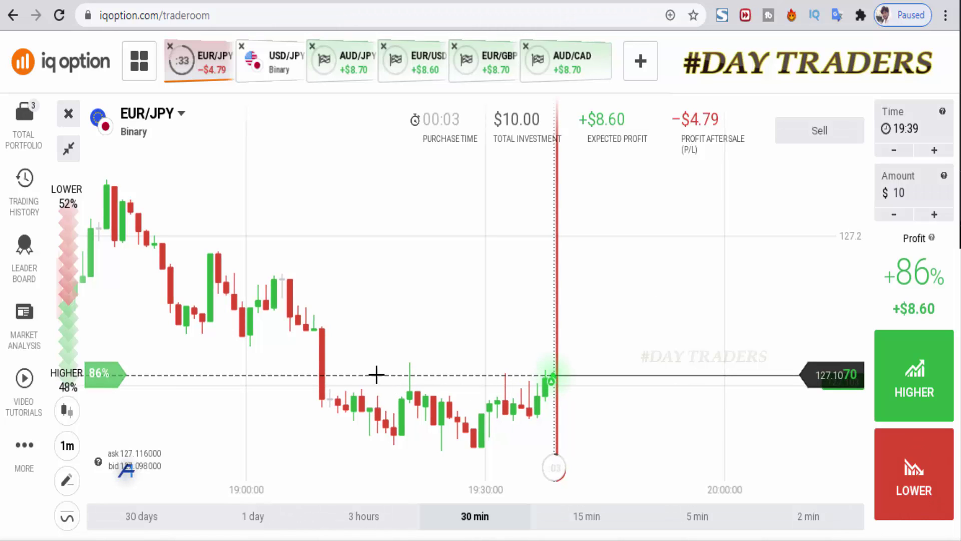
- Draw red horizontal lines at the current price and the support level, then zoom while the trade closes at +$8.60
{"action": "left_click_drag", "start_coordinate": [377, 374], "coordinate": [687, 374]}
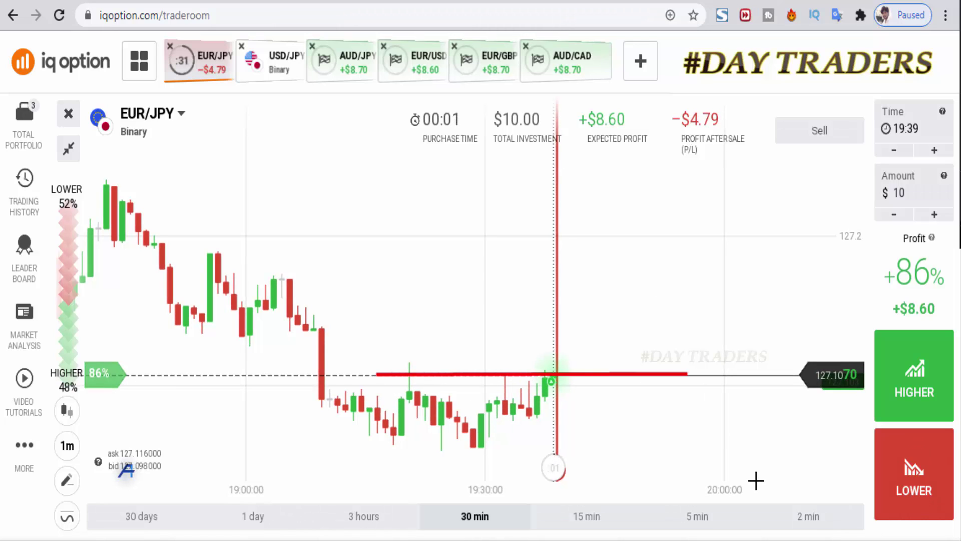
{"action": "left_click_drag", "start_coordinate": [278, 388], "coordinate": [355, 389]}
{"action": "left_click_drag", "start_coordinate": [517, 393], "coordinate": [654, 384]}
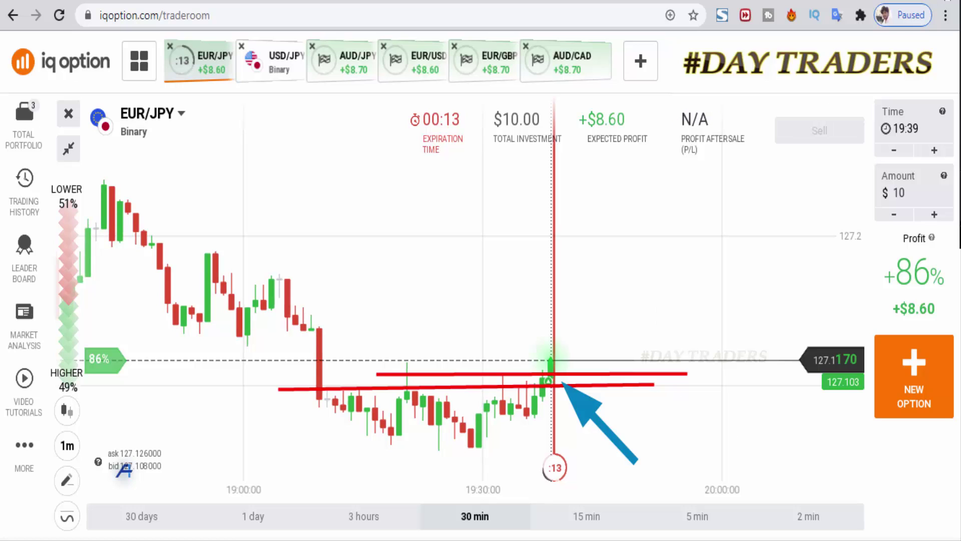
{"action": "scroll", "coordinate": [710, 395], "scroll_direction": "up", "scroll_amount": 3}
{"action": "scroll", "coordinate": [709, 403], "scroll_direction": "up", "scroll_amount": 1}
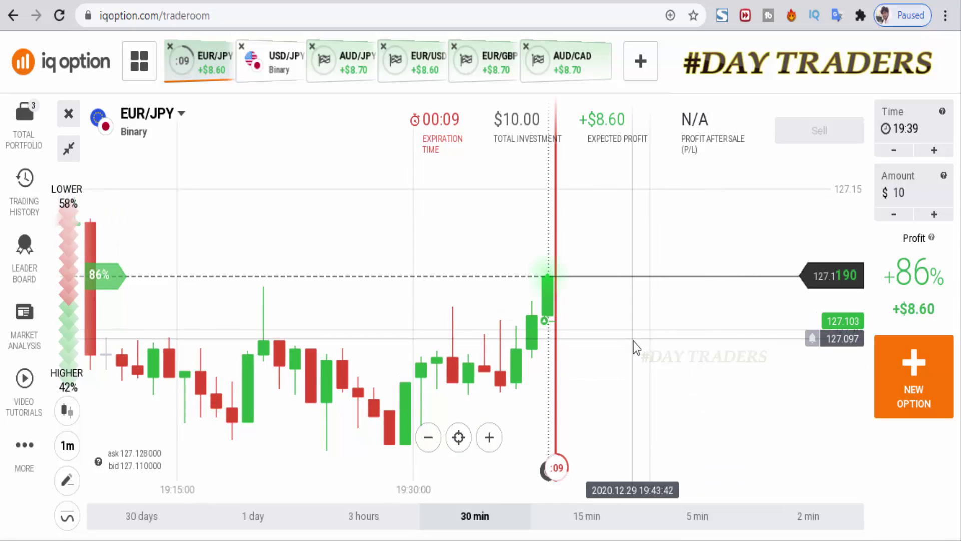
{"action": "scroll", "coordinate": [744, 343], "scroll_direction": "down", "scroll_amount": 3}
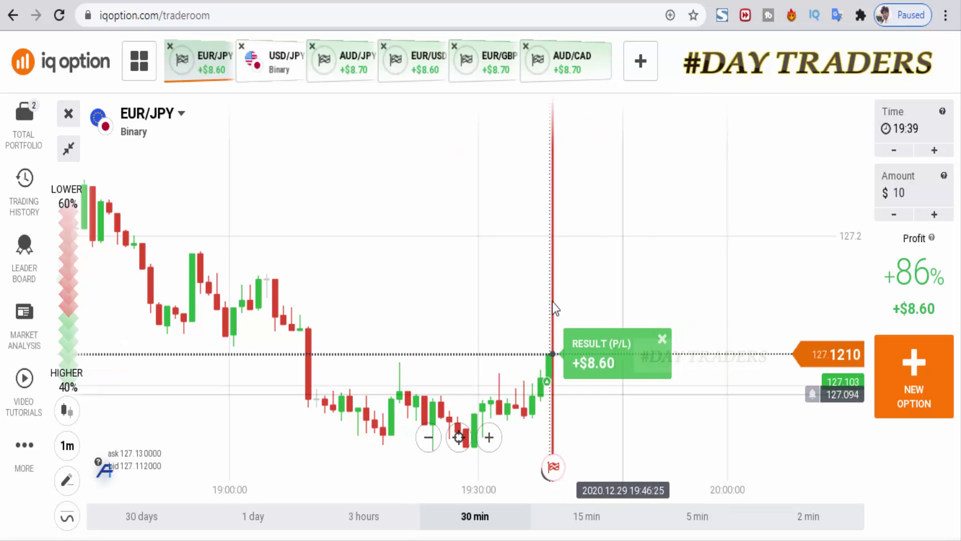
- Open a $10 LOWER trade on the USD/JPY chart
{"action": "left_click", "coordinate": [288, 74]}
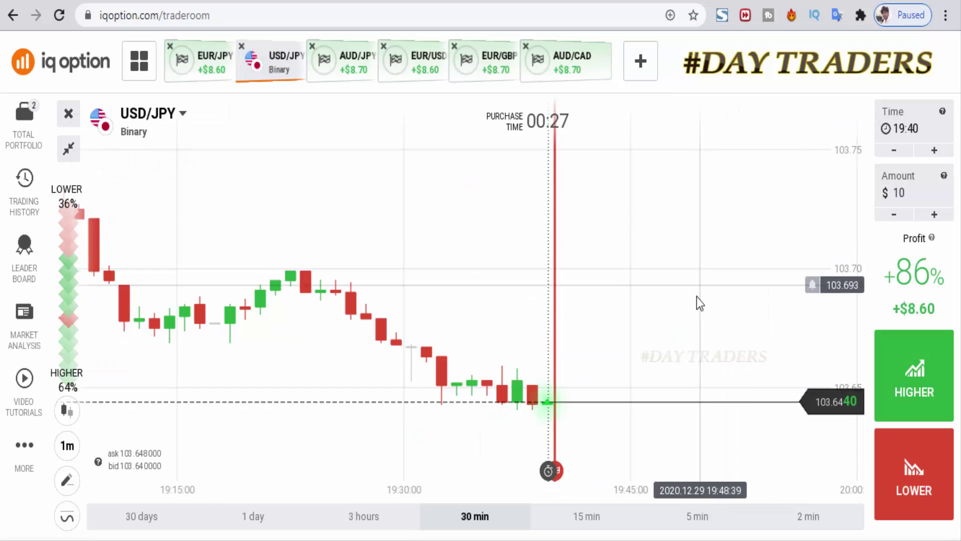
{"action": "left_click", "coordinate": [913, 453]}
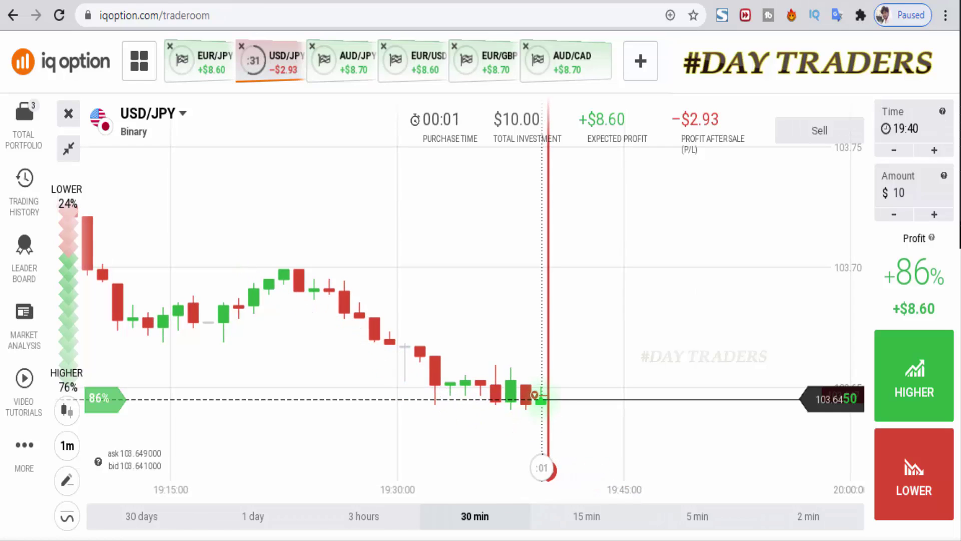
- Outline the falling USD/JPY channel with two parallel red lines and a zigzag, then clear them
{"action": "left_click_drag", "start_coordinate": [285, 255], "coordinate": [640, 436]}
{"action": "mouse_move", "coordinate": [235, 263]}
{"action": "left_mouse_down"}
{"action": "mouse_move", "coordinate": [468, 421]}
{"action": "mouse_move", "coordinate": [550, 452]}
{"action": "left_mouse_up"}
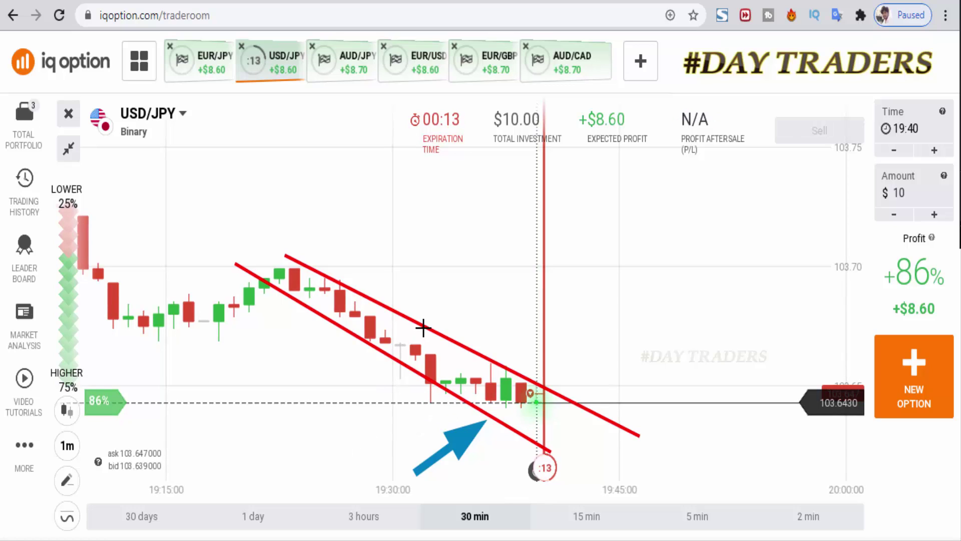
{"action": "left_click", "coordinate": [478, 361]}
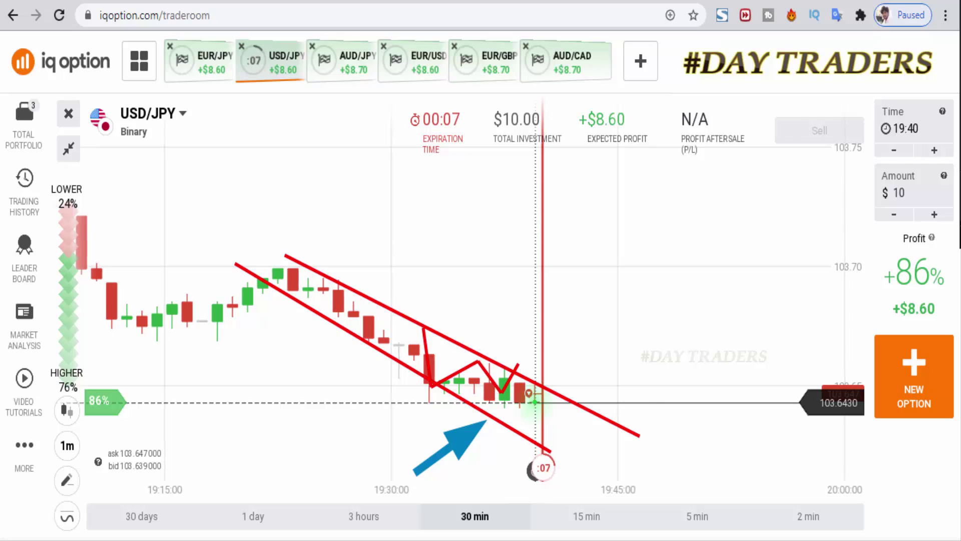
{"action": "key", "text": "Escape"}
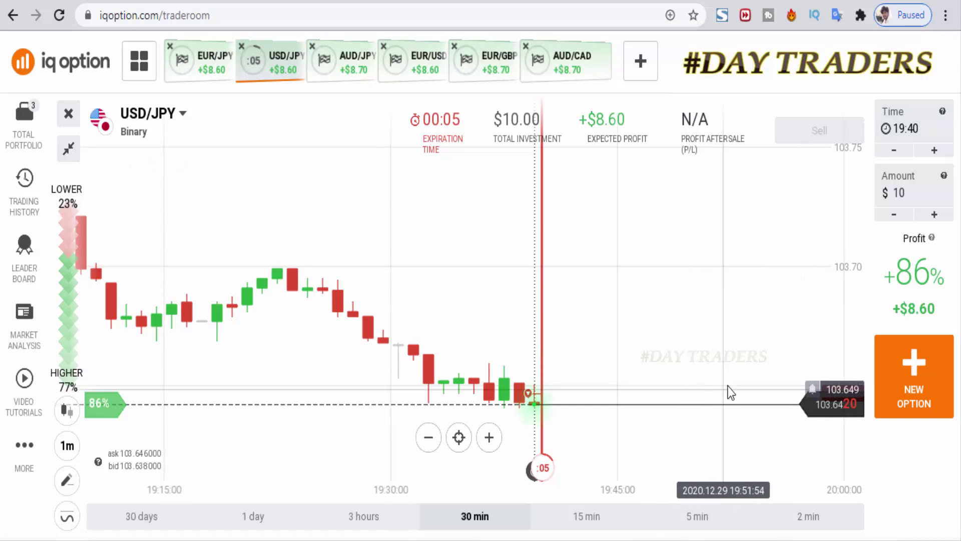
{"action": "scroll", "coordinate": [727, 389], "scroll_direction": "up", "scroll_amount": 3}
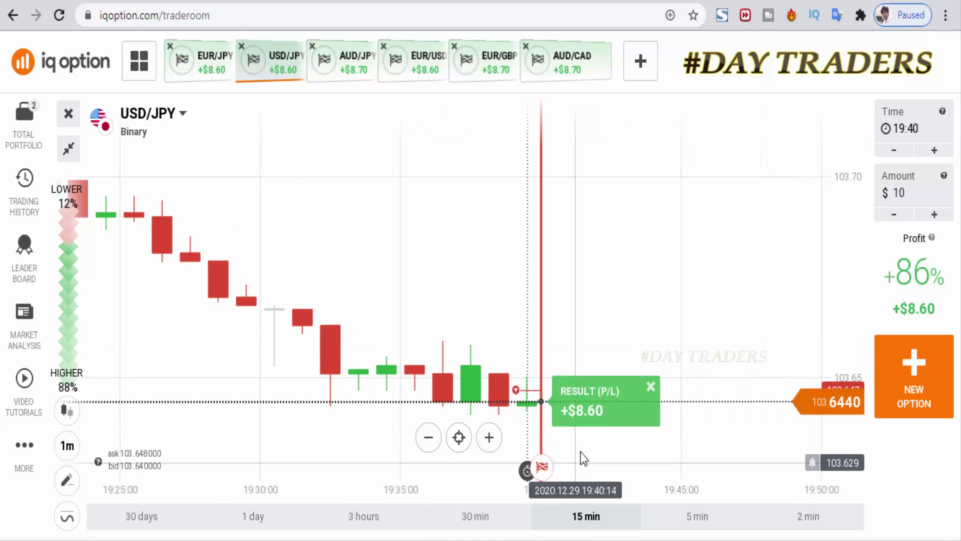
- Circle the +$8.60 result and trace the downtrend along candle highs, then clear the markings
{"action": "scroll", "coordinate": [702, 429], "scroll_direction": "down", "scroll_amount": 1}
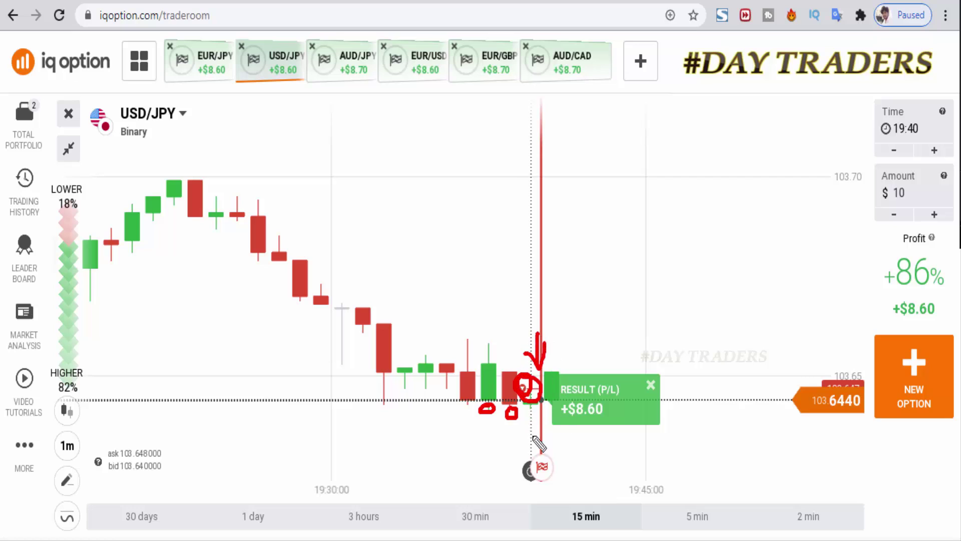
{"action": "mouse_move", "coordinate": [634, 350]}
{"action": "left_mouse_down"}
{"action": "mouse_move", "coordinate": [682, 403]}
{"action": "mouse_move", "coordinate": [651, 348]}
{"action": "left_mouse_up"}
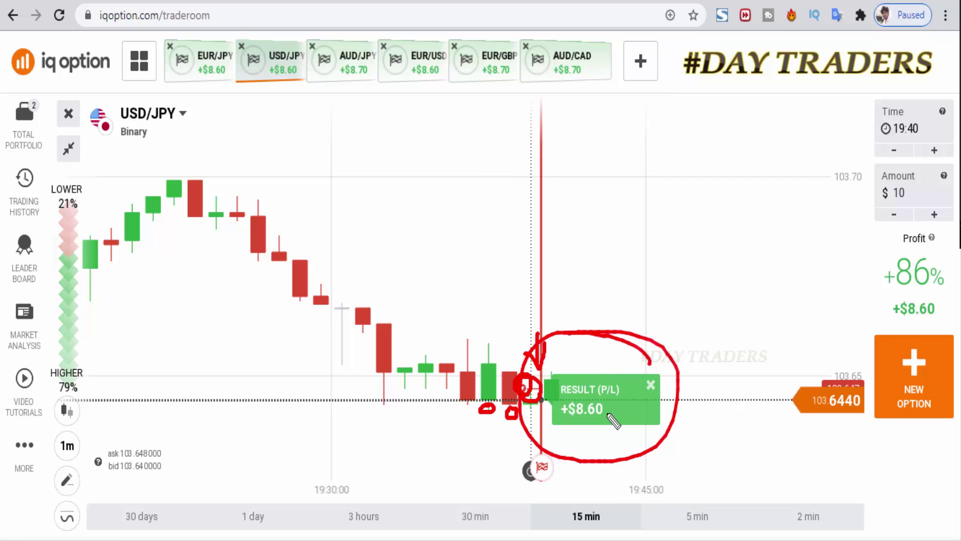
{"action": "mouse_move", "coordinate": [209, 157]}
{"action": "left_mouse_down"}
{"action": "mouse_move", "coordinate": [428, 321]}
{"action": "mouse_move", "coordinate": [517, 362]}
{"action": "left_mouse_up"}
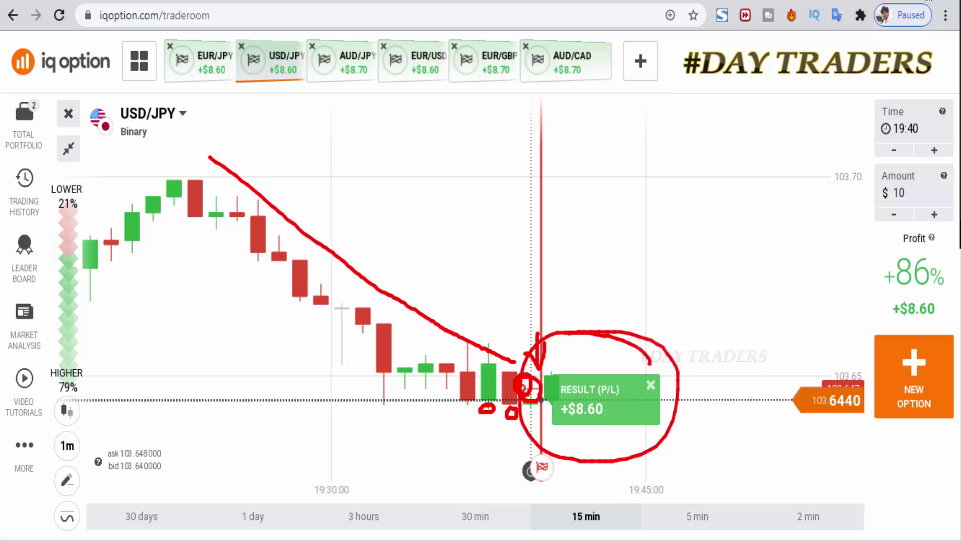
{"action": "key", "text": "Escape"}
- Zoom out and display all six currency-pair charts together in a grid
{"action": "scroll", "coordinate": [683, 299], "scroll_direction": "down", "scroll_amount": 2}
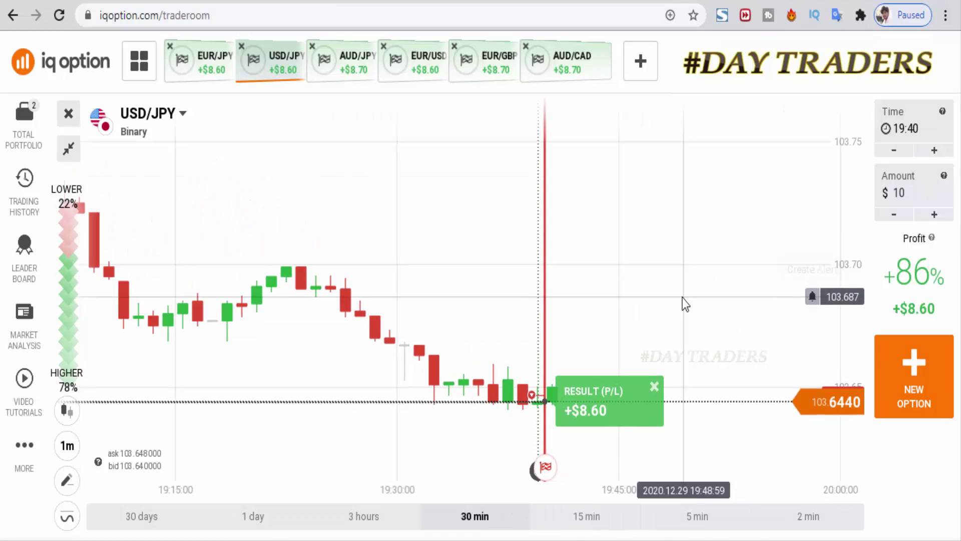
{"action": "scroll", "coordinate": [743, 298], "scroll_direction": "down", "scroll_amount": 1}
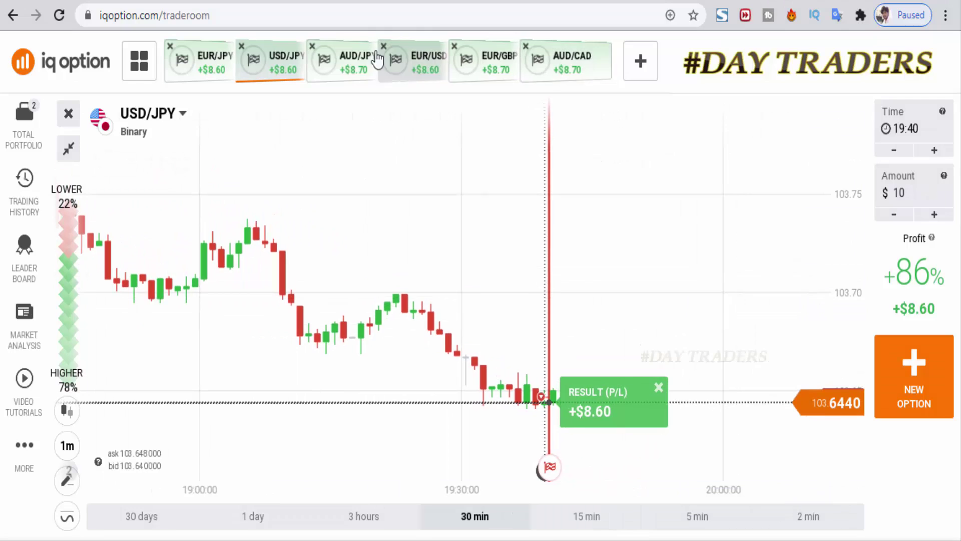
{"action": "left_click", "coordinate": [68, 148]}
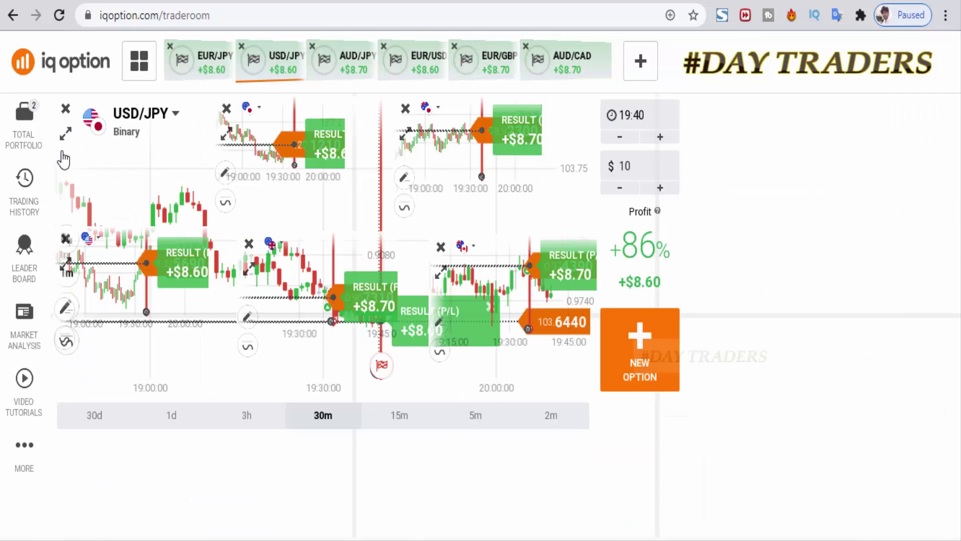